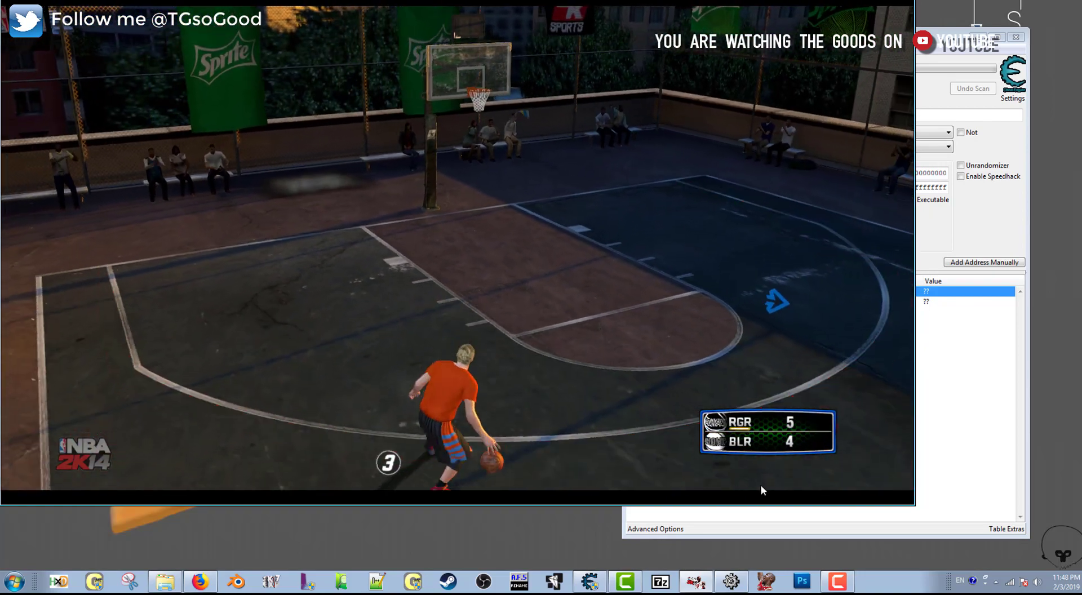
# Nudge the Cheat Engine window left and clear the previous scan results with New Scan
pyautogui.click(985, 581)
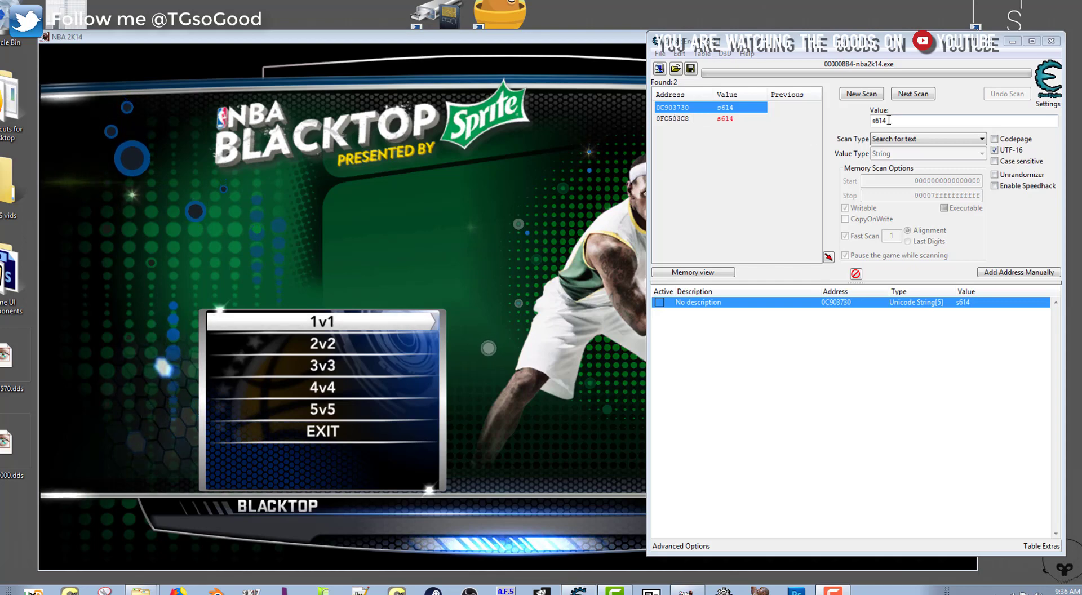
pyautogui.moveTo(833, 46); pyautogui.dragTo(820, 47)
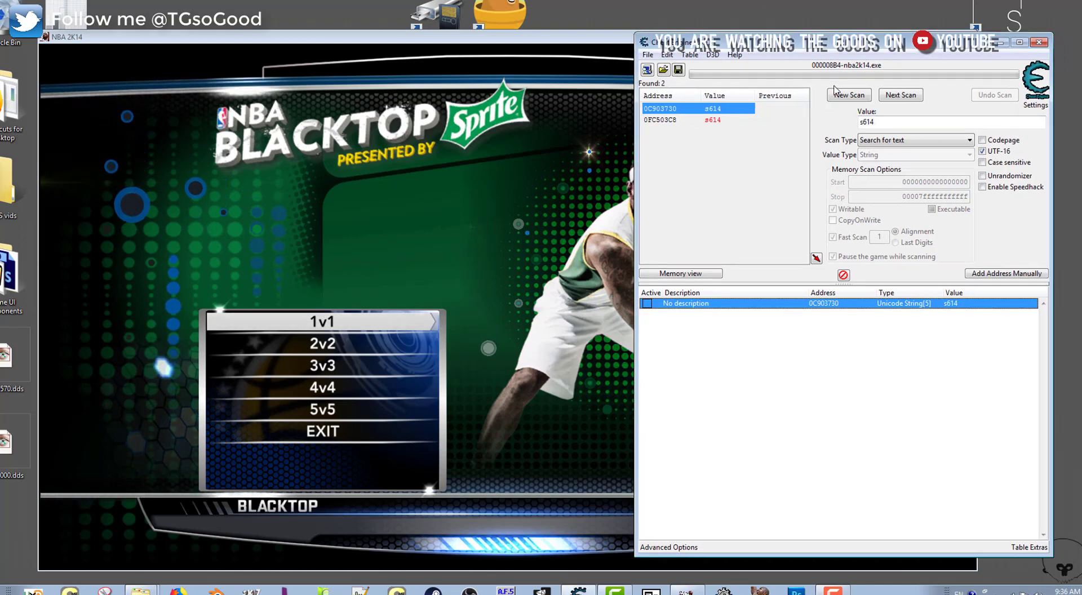
pyautogui.click(849, 94)
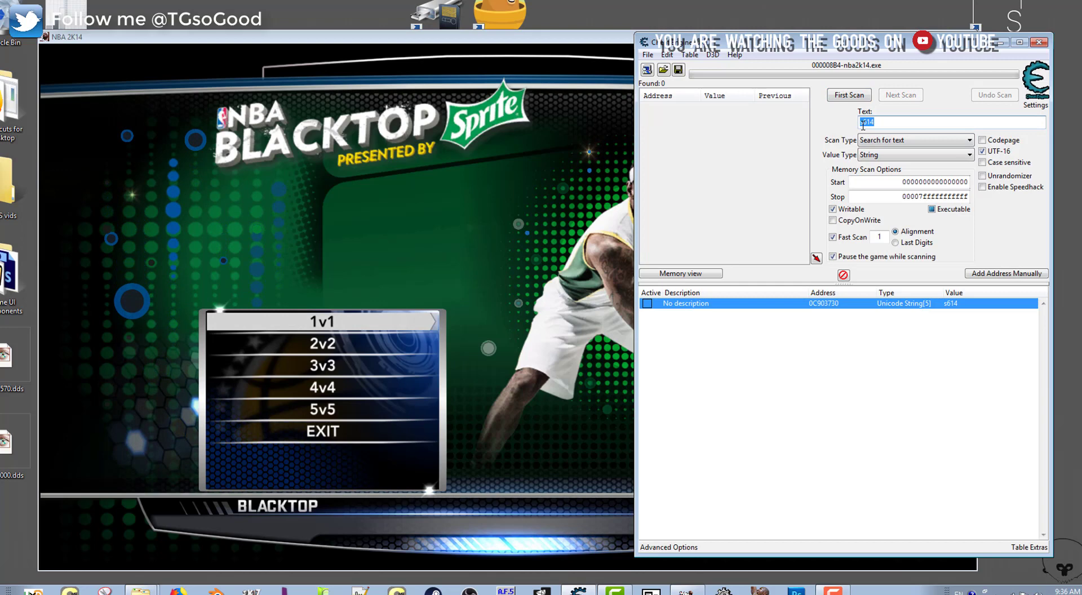
# Switch the value type to Binary and back to String, and enter s614 as the search text
pyautogui.click(894, 154)
pyautogui.click(871, 167)
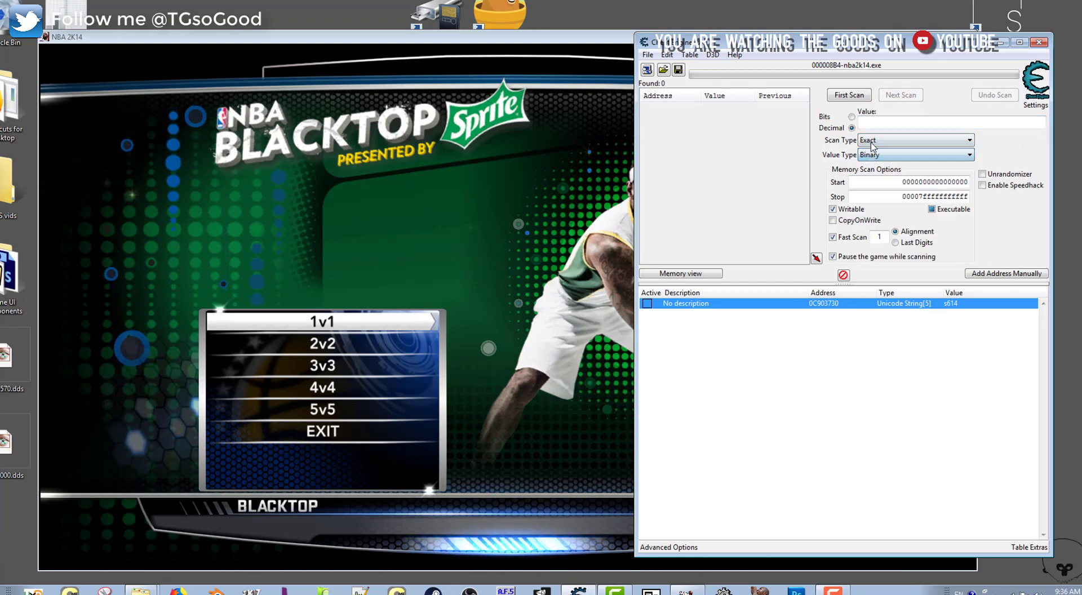
pyautogui.click(880, 157)
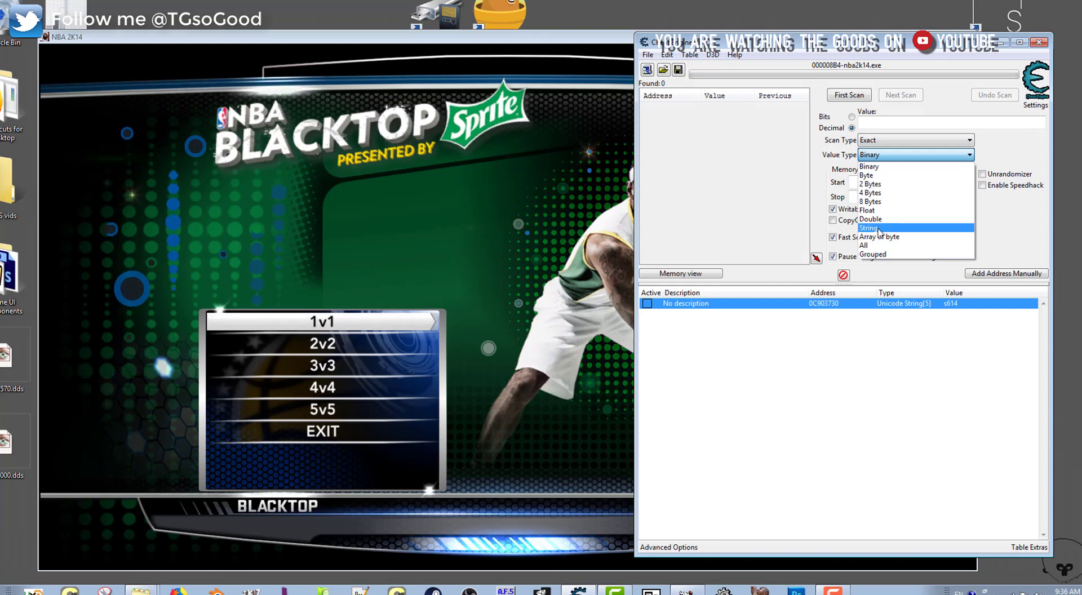
pyautogui.click(880, 229)
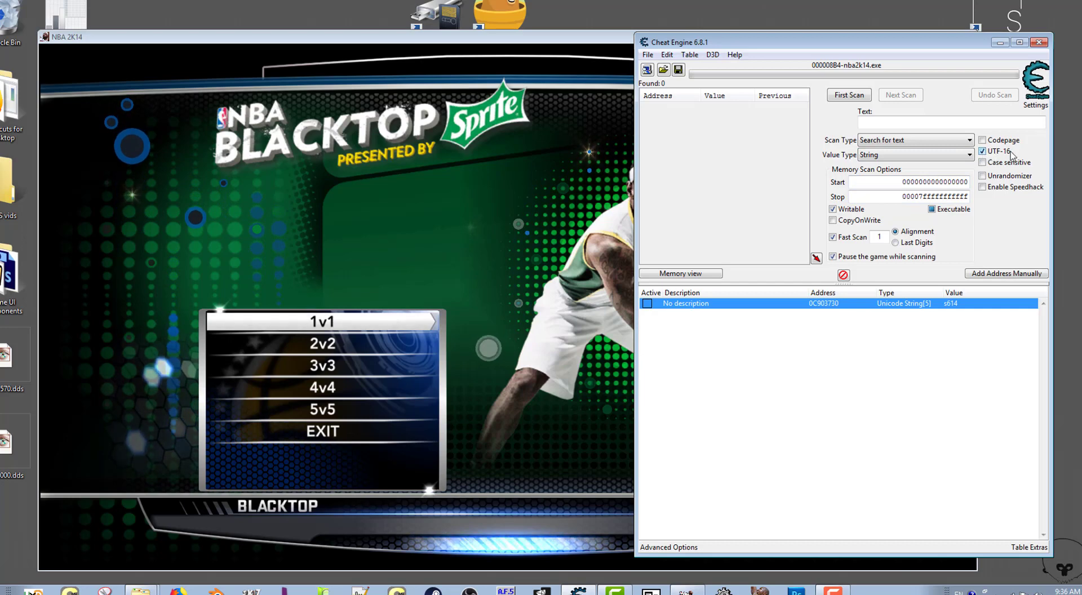
pyautogui.write('s')
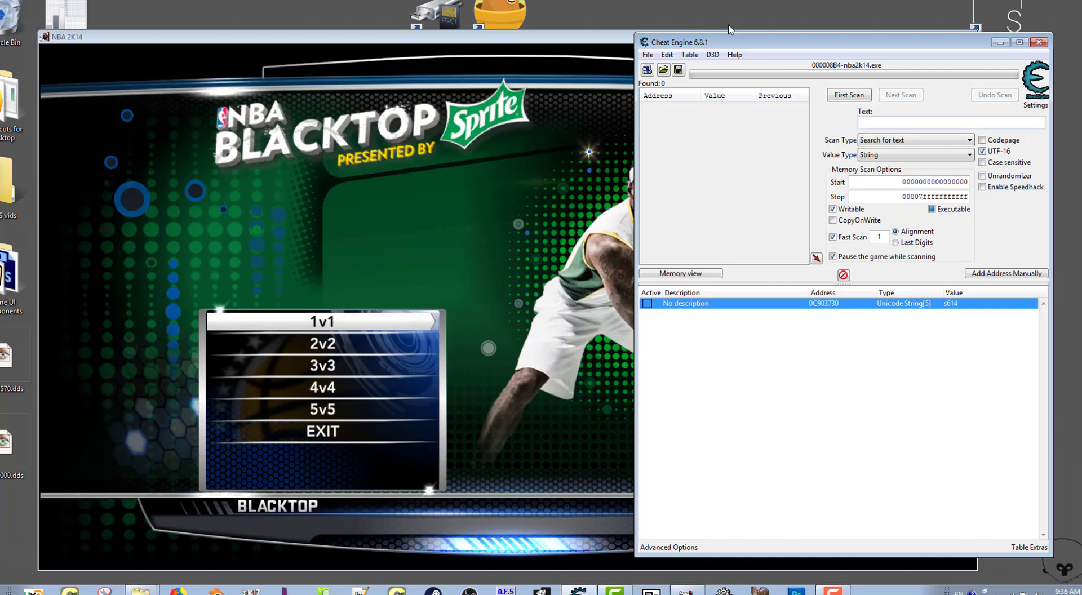
pyautogui.write('614')
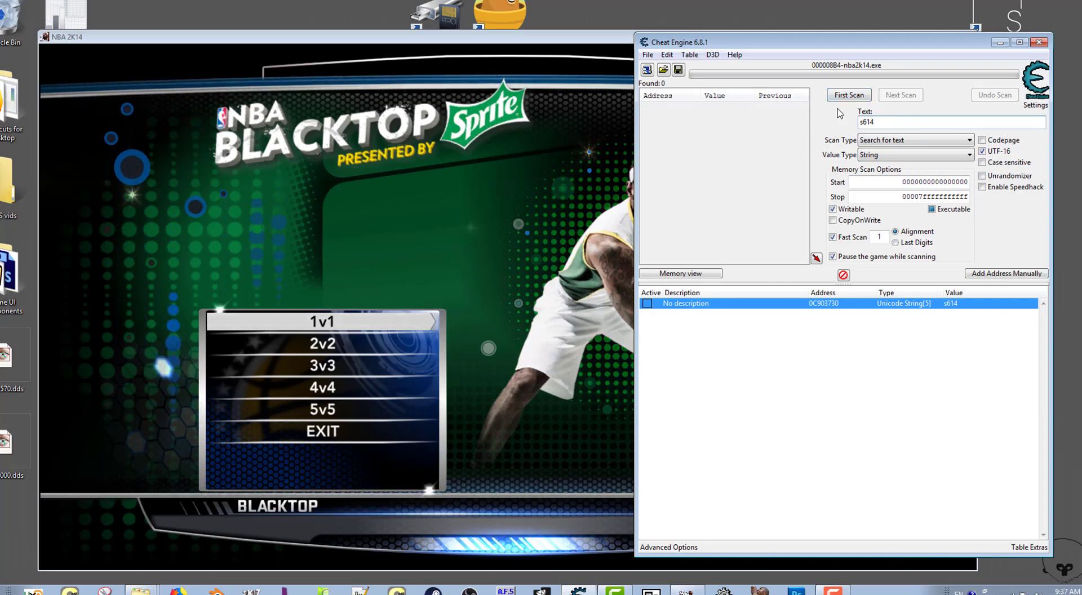
# Start and cancel a scan for s614, then open the saved address's Change Value editor beside the game
pyautogui.click(849, 95)
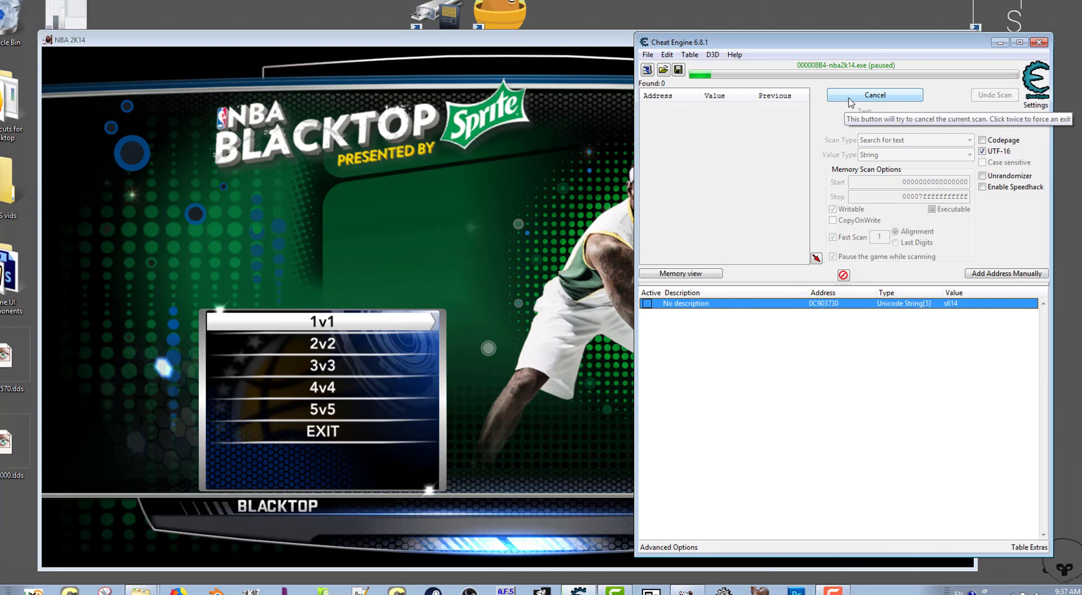
pyautogui.click(850, 97)
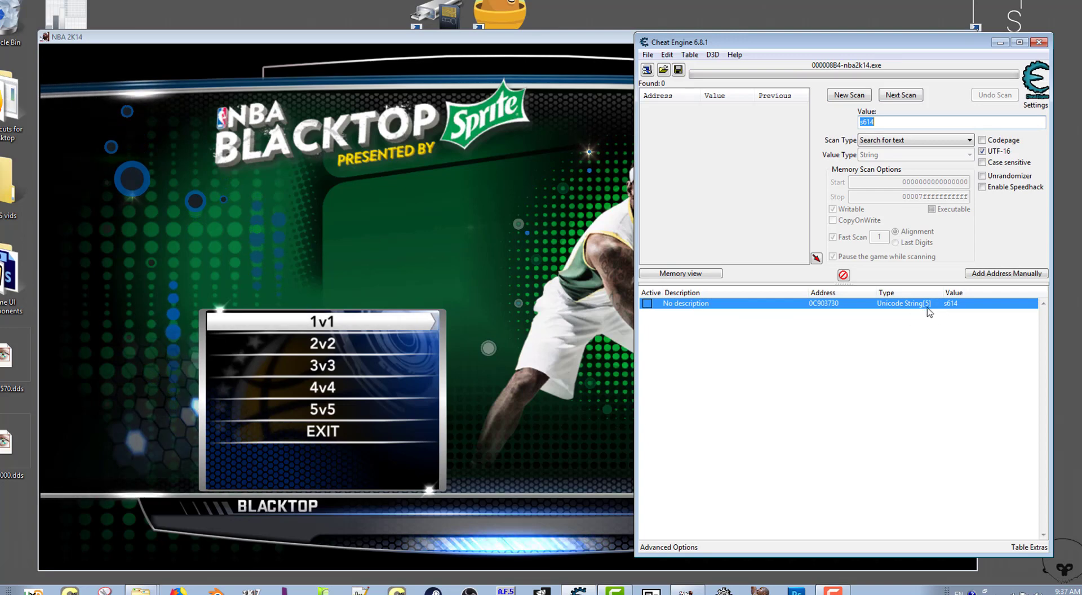
pyautogui.click(834, 307)
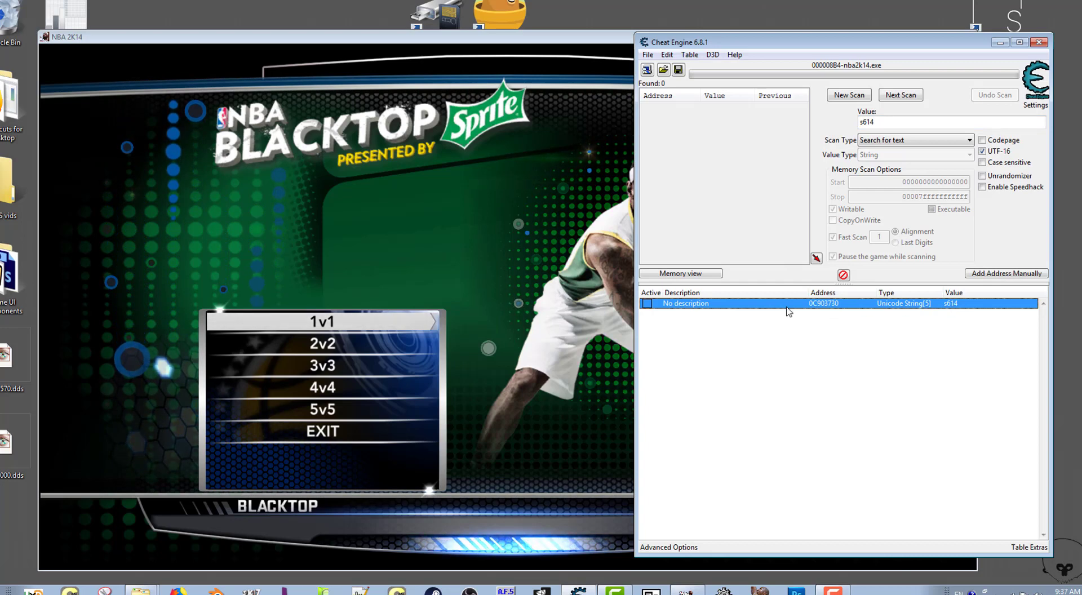
pyautogui.doubleClick(953, 309)
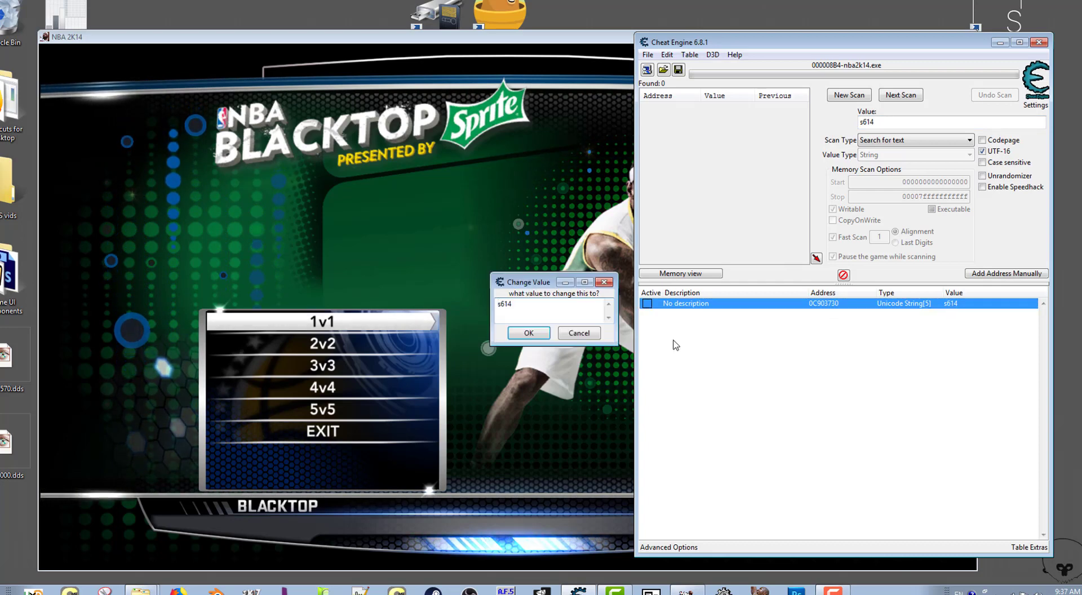
pyautogui.moveTo(543, 284); pyautogui.dragTo(915, 285)
# Check the s745.JPG court photo in the reference folder, then minimize the folder
pyautogui.moveTo(140, 590)
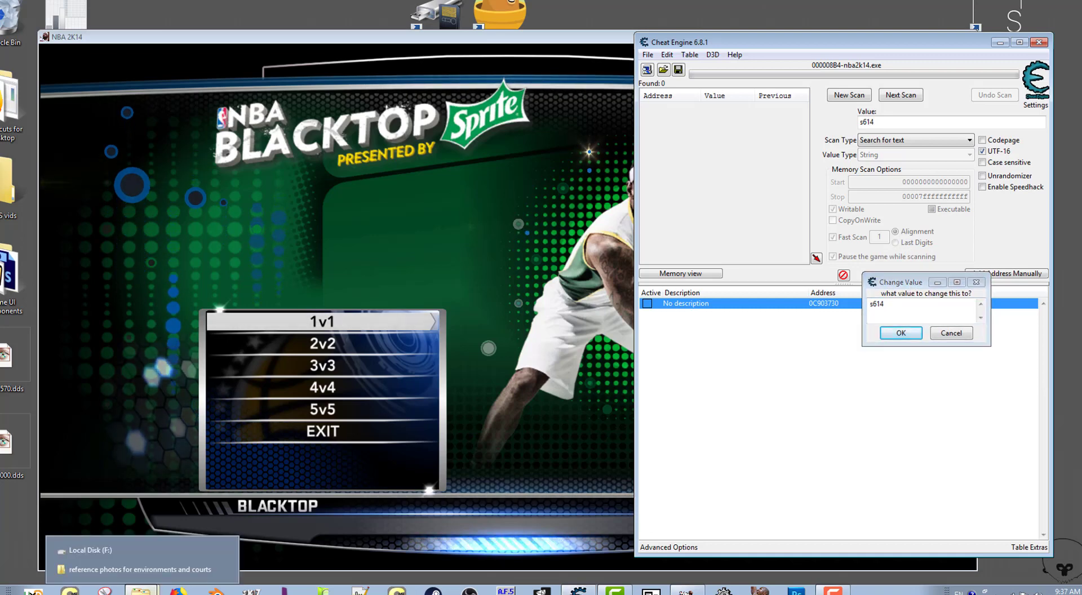
pyautogui.click(118, 572)
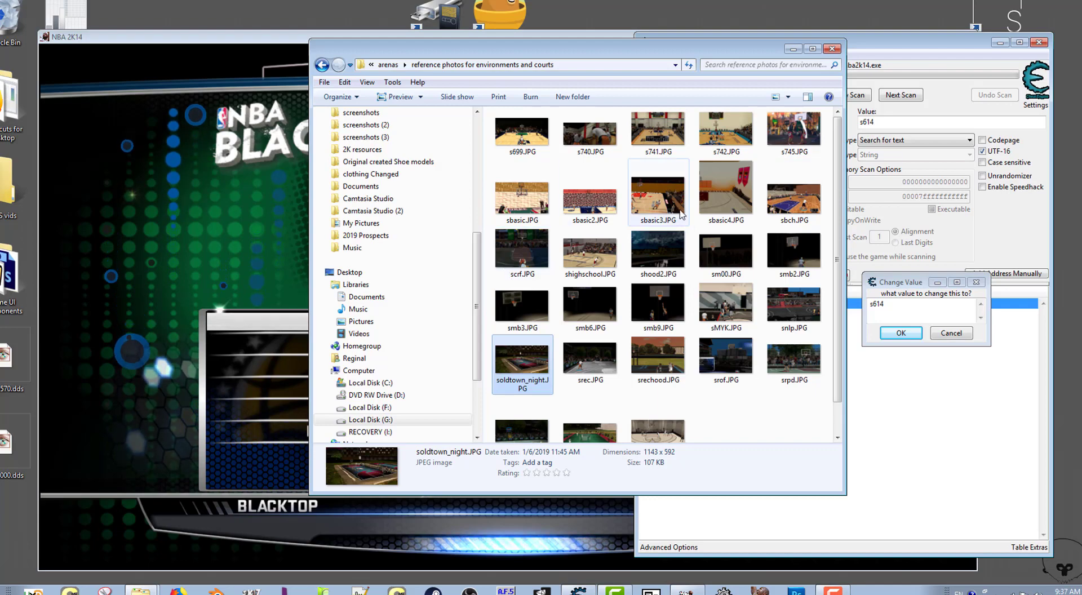
pyautogui.click(812, 149)
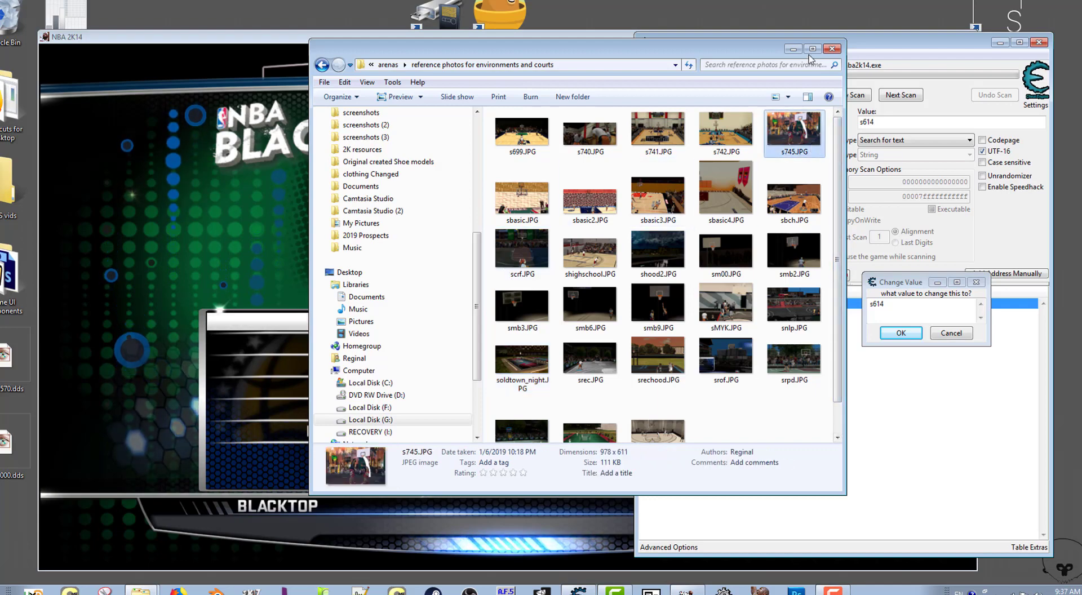
pyautogui.click(793, 49)
# Change the saved court string from s614 to s745 and bring NBA 2K14 back to front
pyautogui.moveTo(885, 305); pyautogui.dragTo(874, 305)
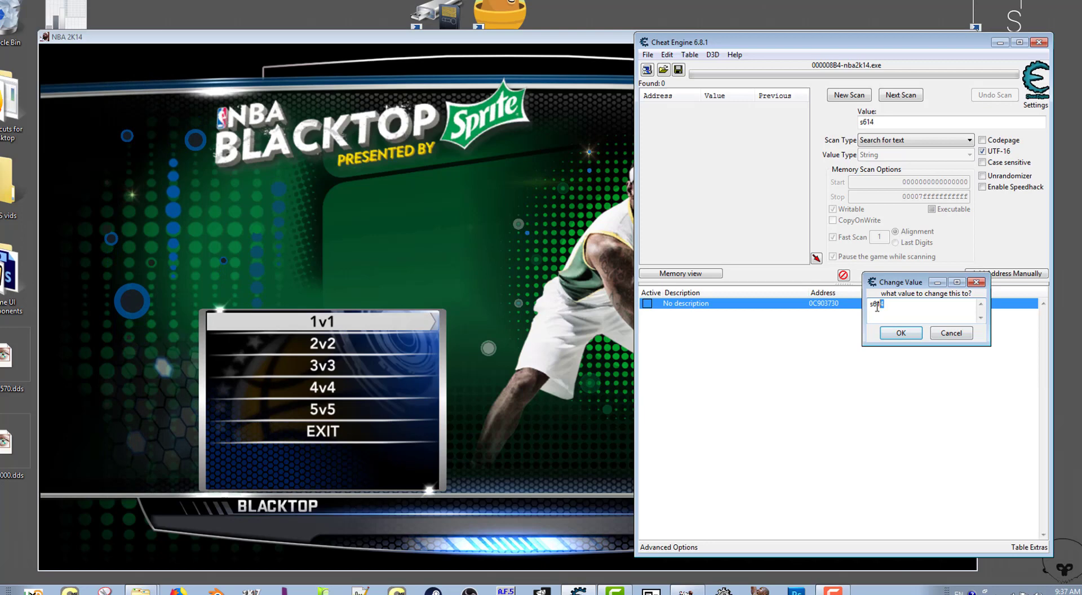
pyautogui.write('745')
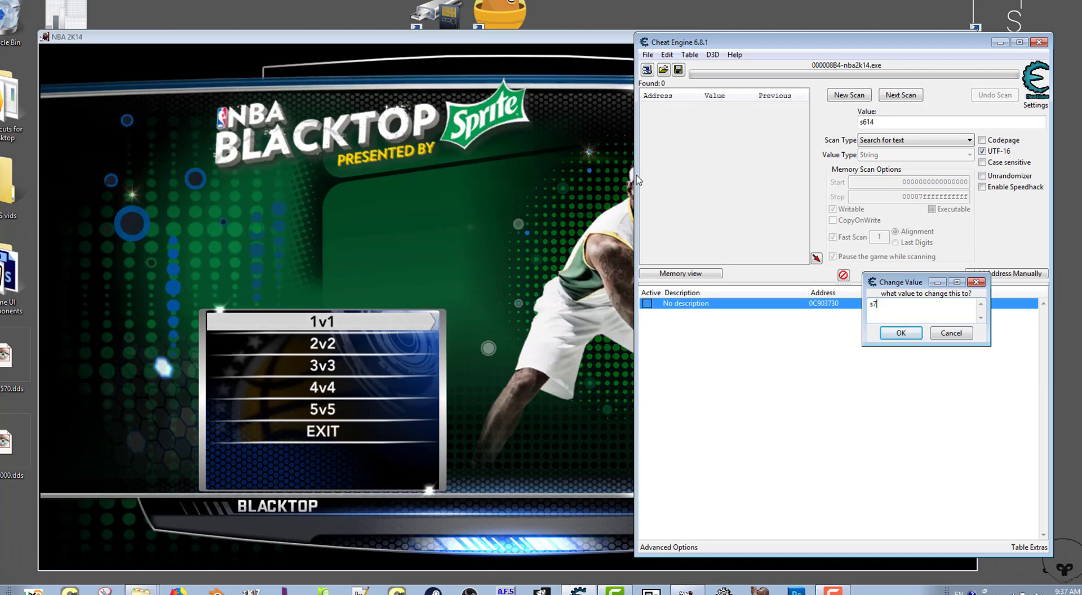
pyautogui.click(896, 333)
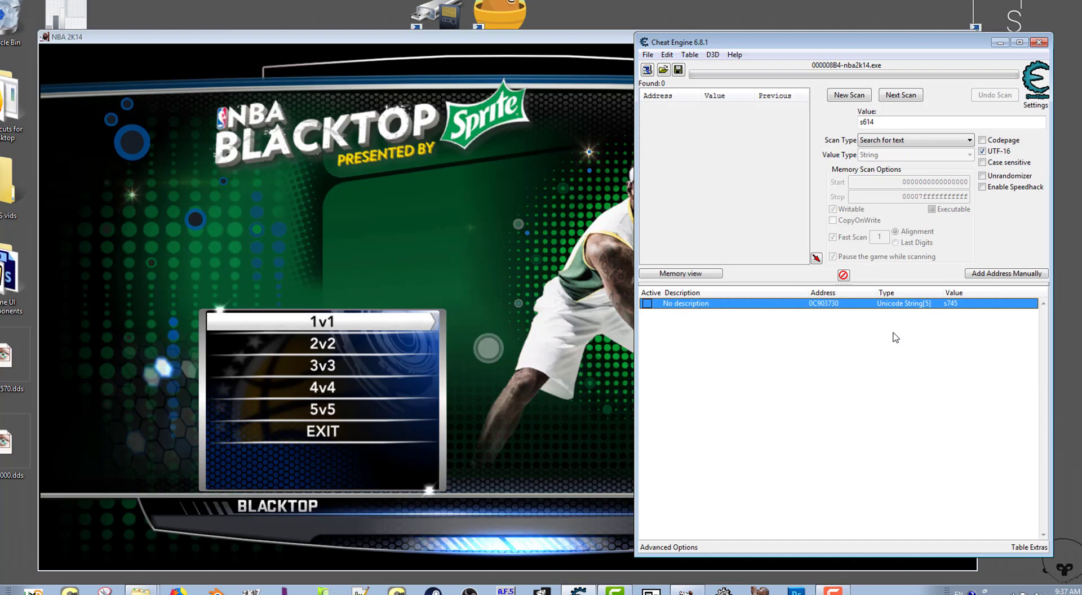
pyautogui.click(438, 246)
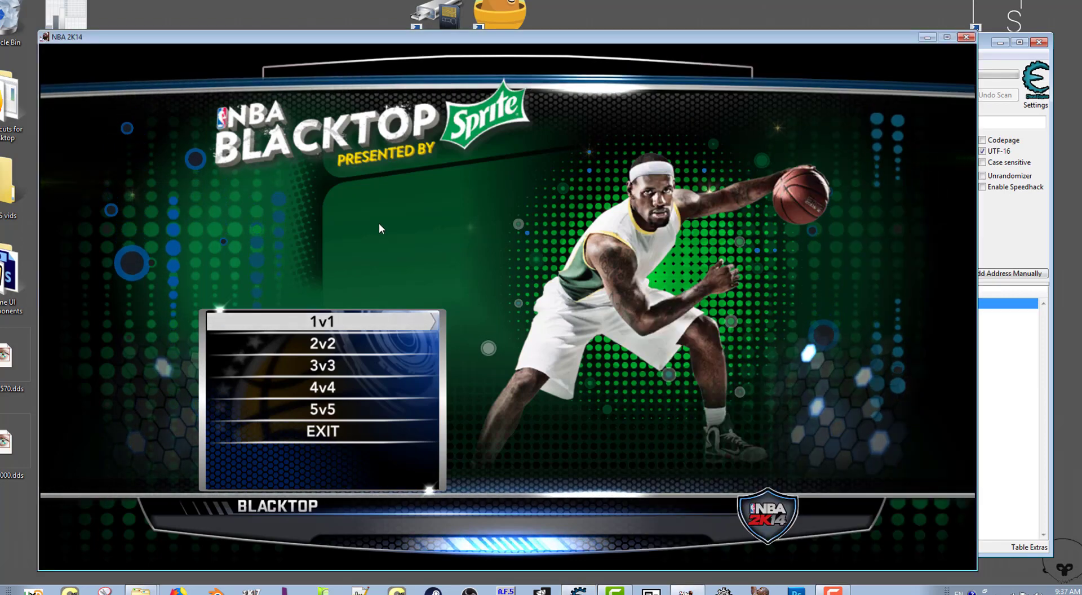
# Choose 1v1, pick Michael Carter-Williams for Team 1 and Luke Ridnour for Team 2, then start
pyautogui.press('Return')
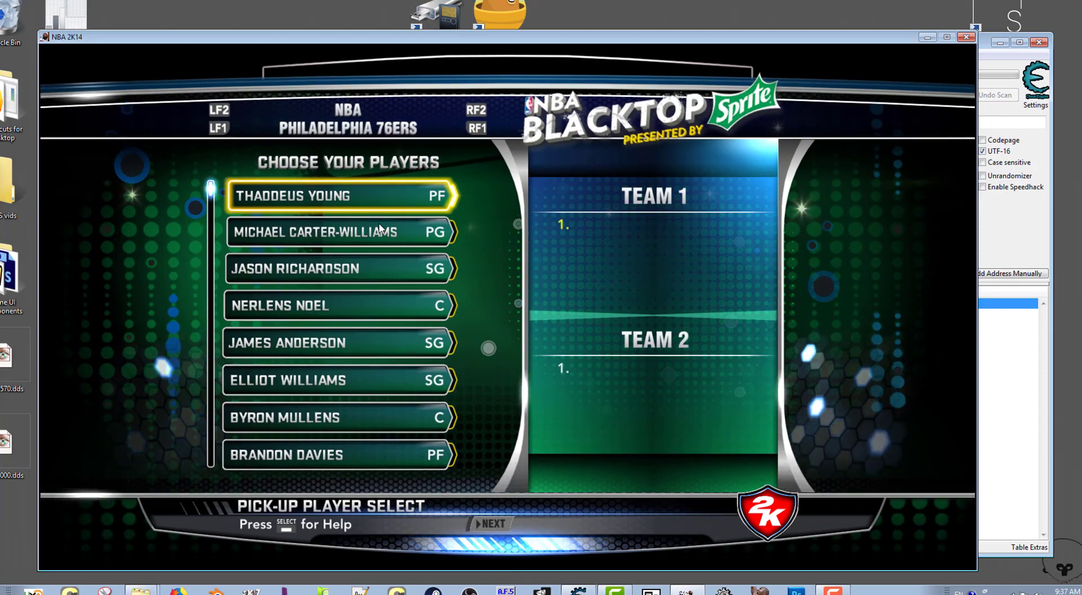
pyautogui.click(378, 228)
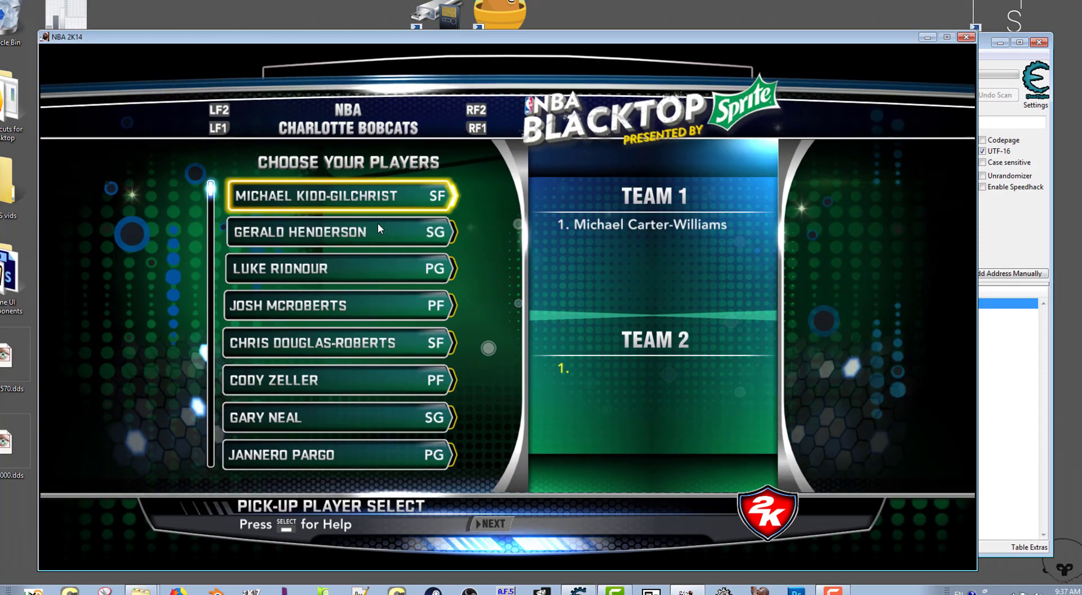
pyautogui.press('Down')
pyautogui.press('Down')
pyautogui.press('Return')
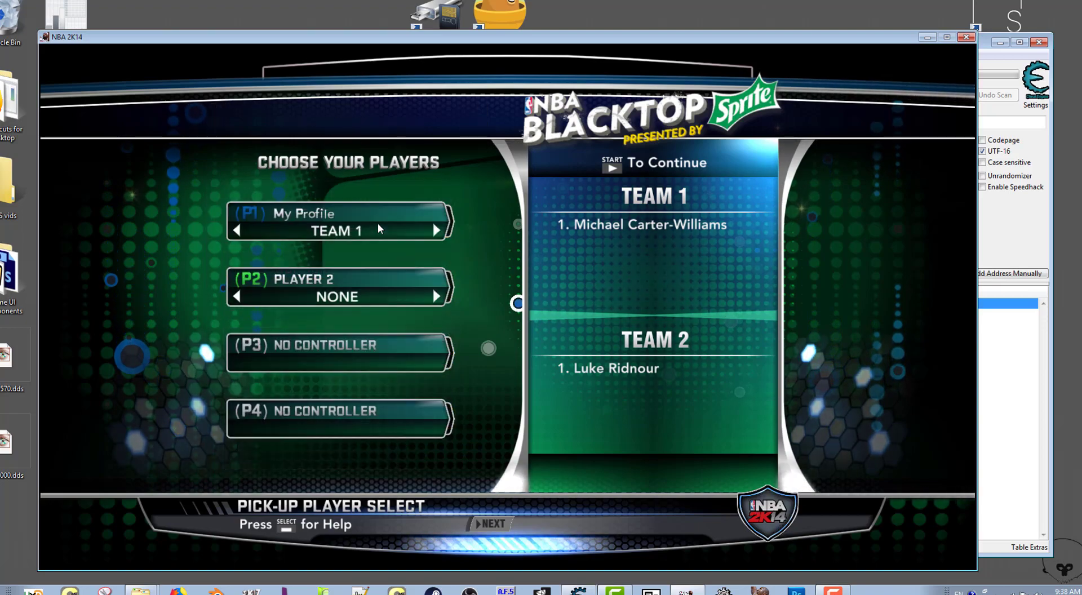
pyautogui.press('Return')
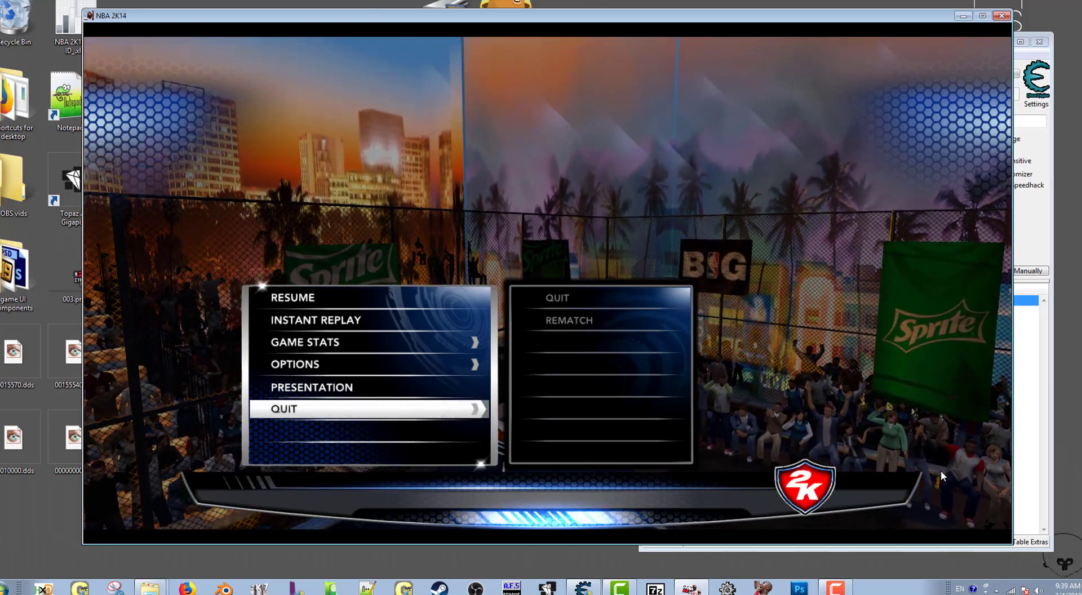
# Quit the paused game back to the Blacktop menu and highlight 5v5
pyautogui.press('Return')
pyautogui.press('Return')
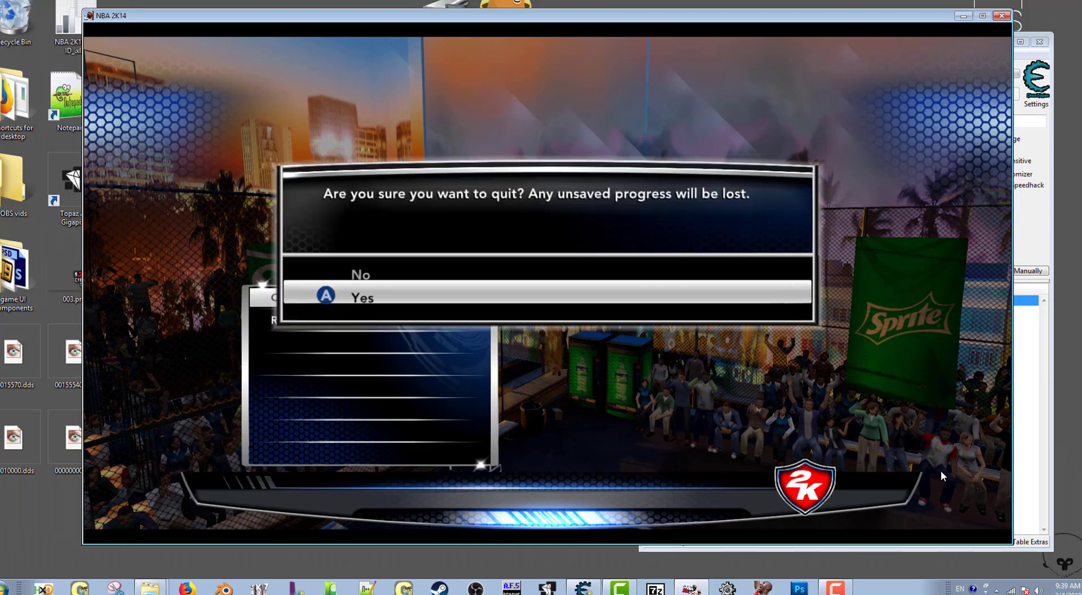
pyautogui.press('Return')
pyautogui.press('Down')
pyautogui.press('Down')
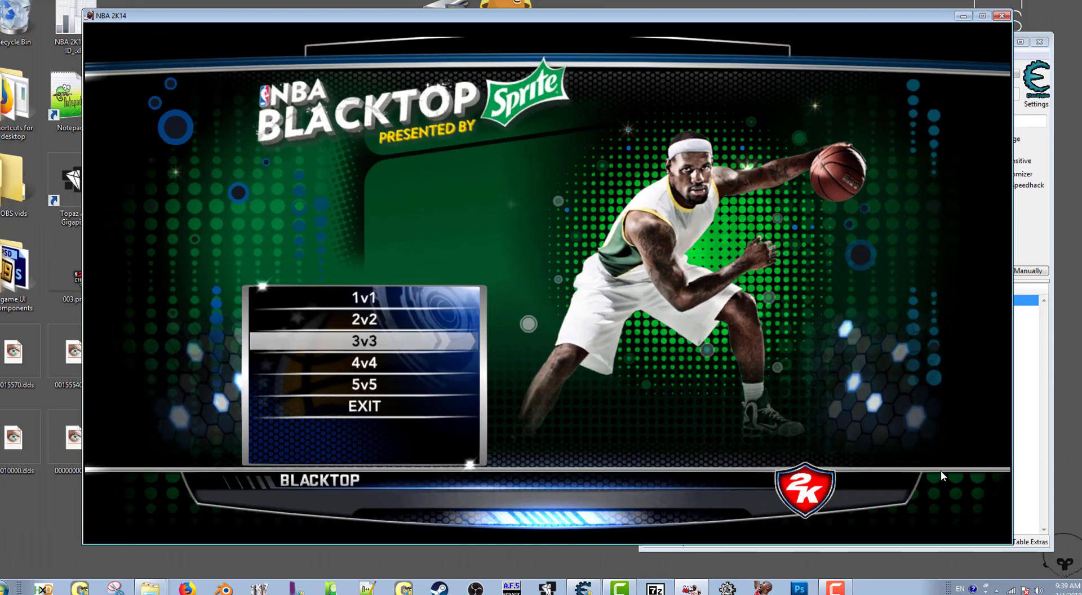
pyautogui.press('Down')
pyautogui.press('Down')
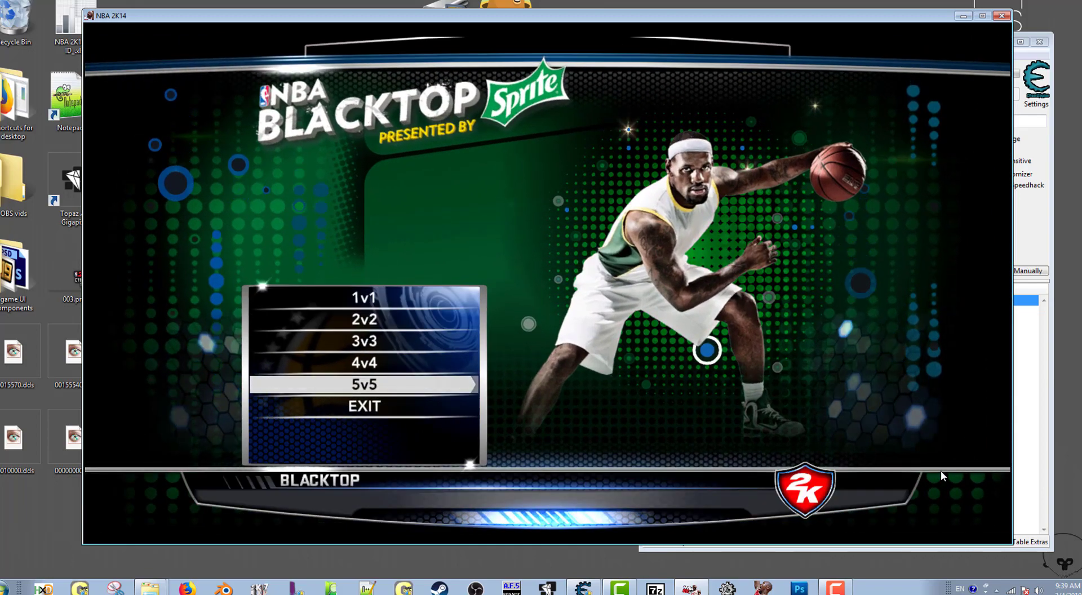
# Edit the Unicode String entry's value from s745 to sMYK, then return to NBA 2K14
pyautogui.click(1025, 237)
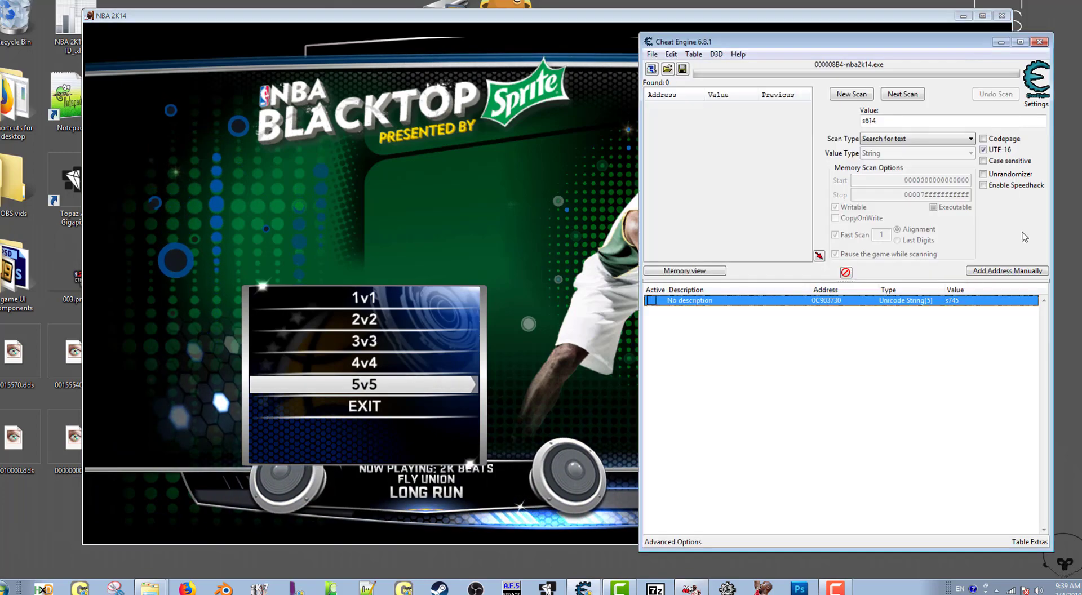
pyautogui.doubleClick(951, 302)
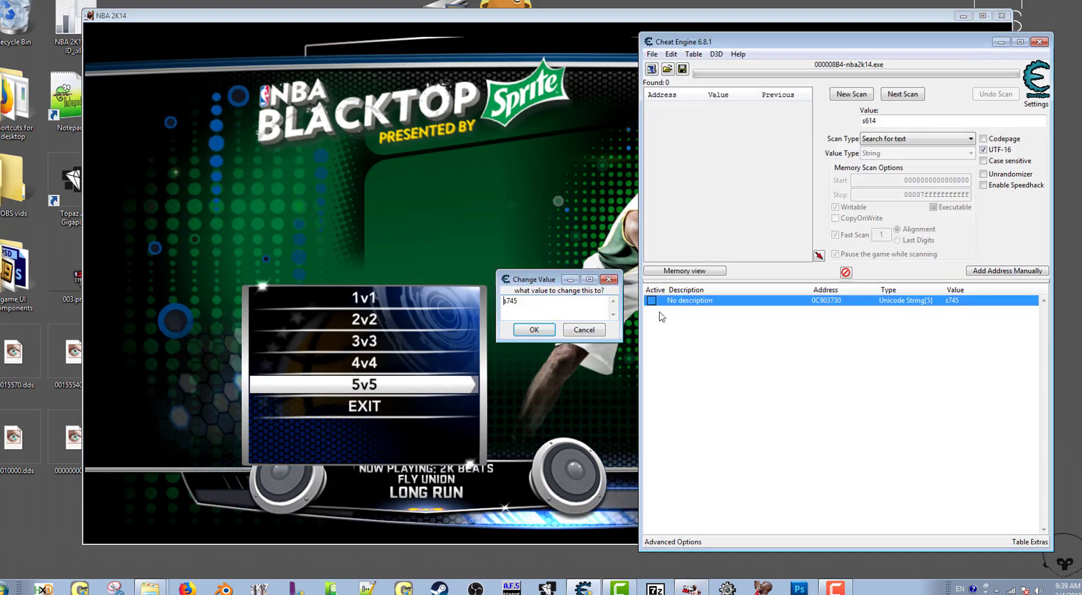
pyautogui.moveTo(528, 277); pyautogui.dragTo(852, 353)
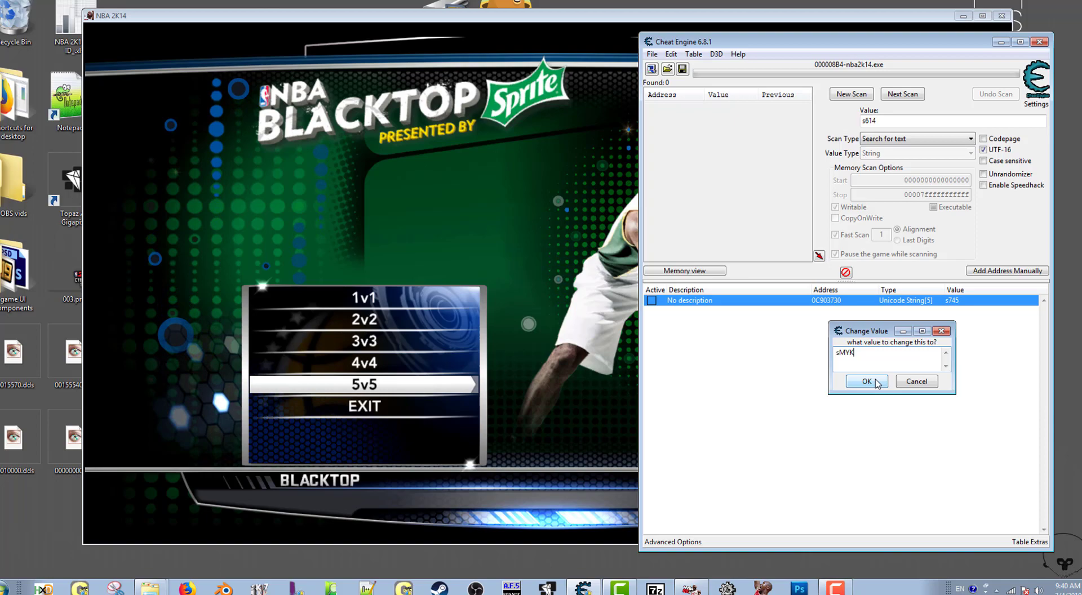
pyautogui.click(867, 381)
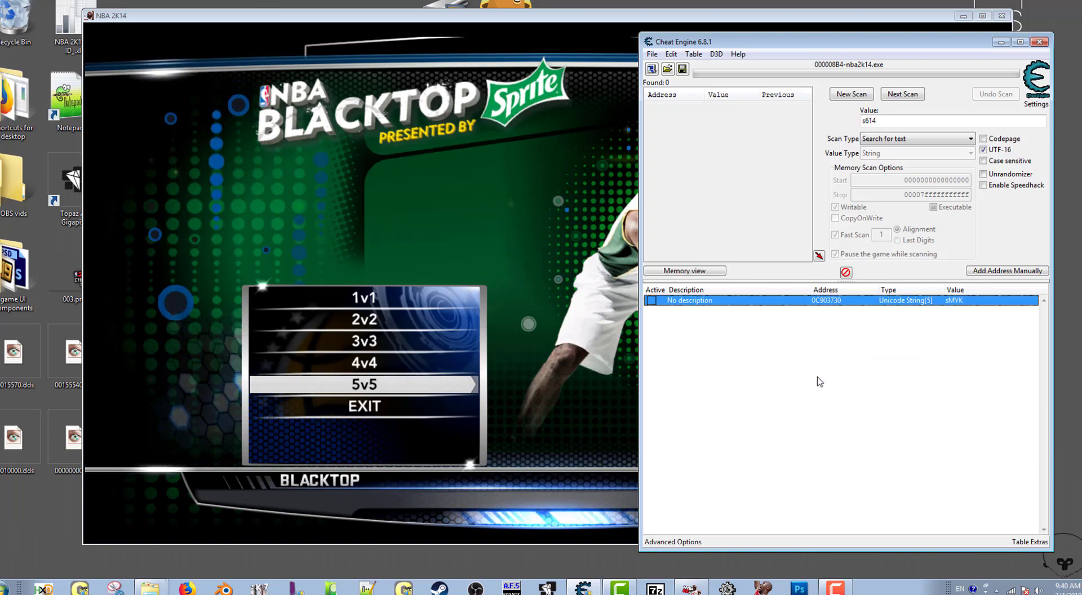
pyautogui.click(608, 383)
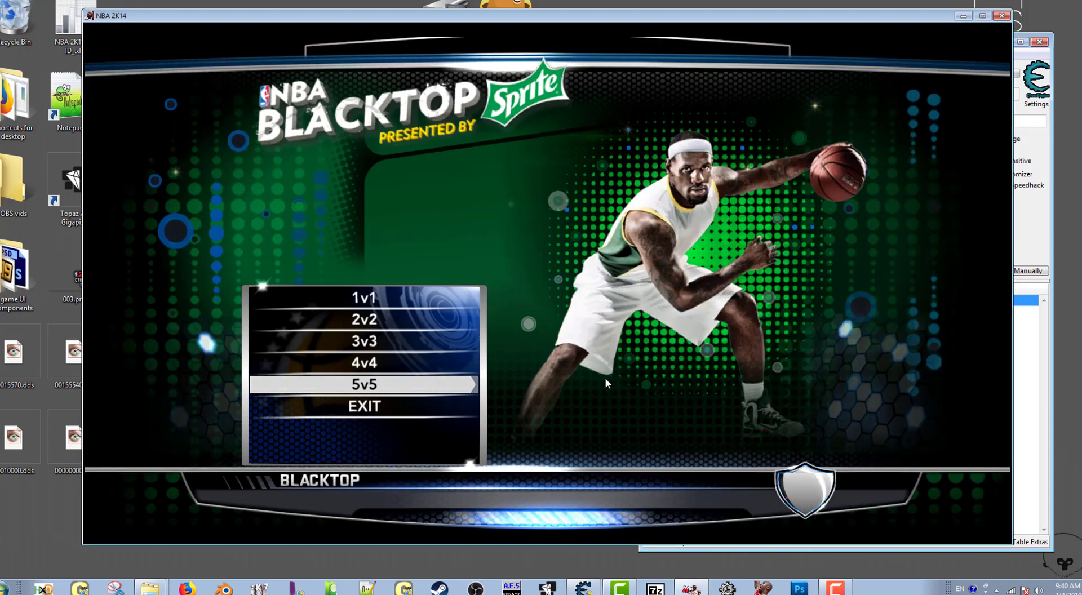
# Reopen 5v5 player selection and start the game on the modded black indoor court
pyautogui.press('Return')
pyautogui.press('Escape')
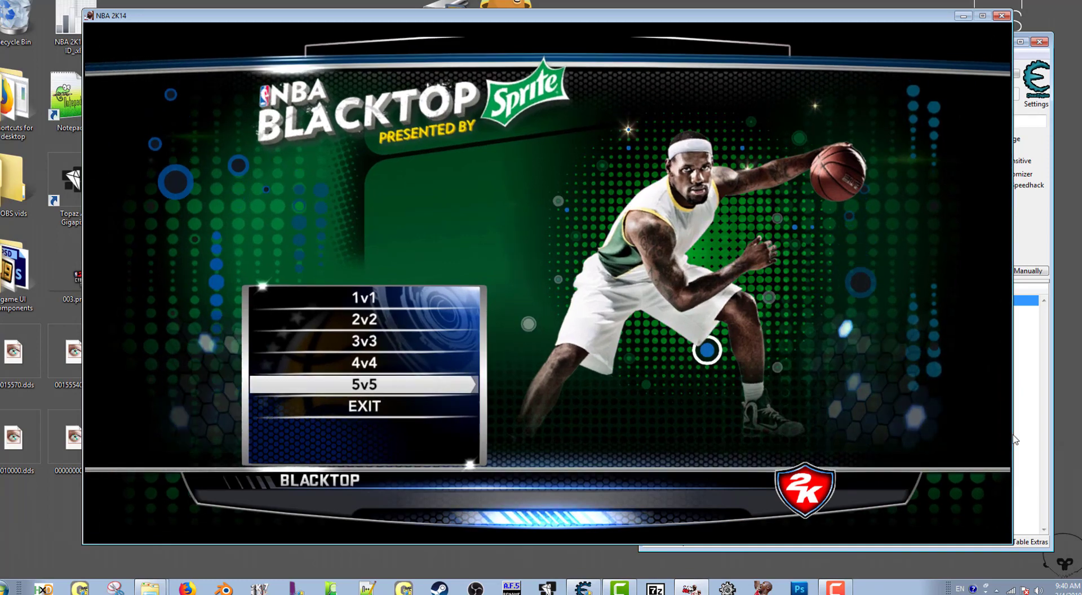
pyautogui.press('Return')
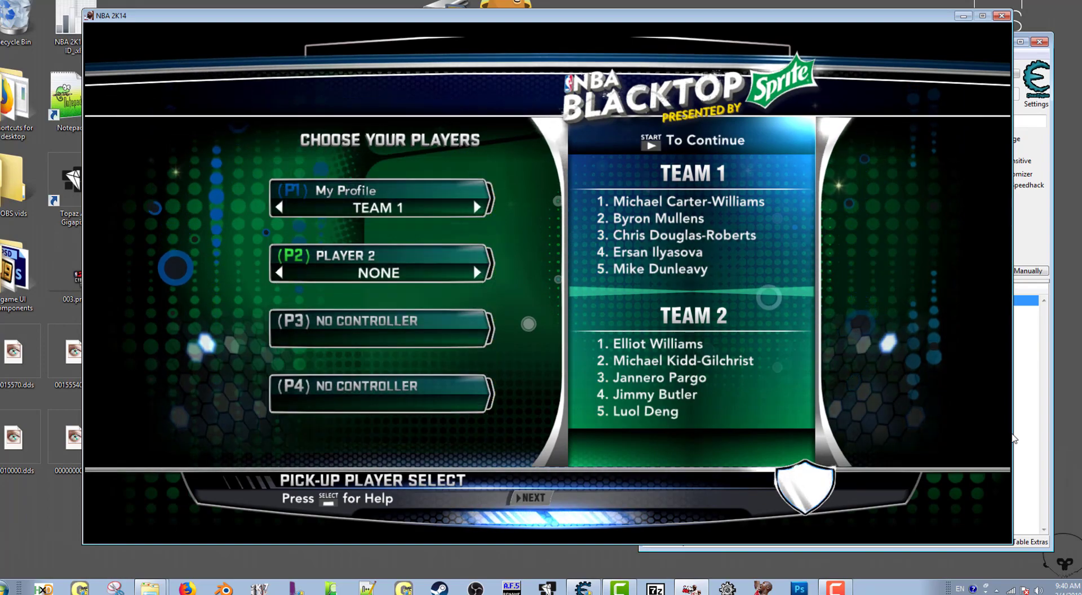
pyautogui.press('Return')
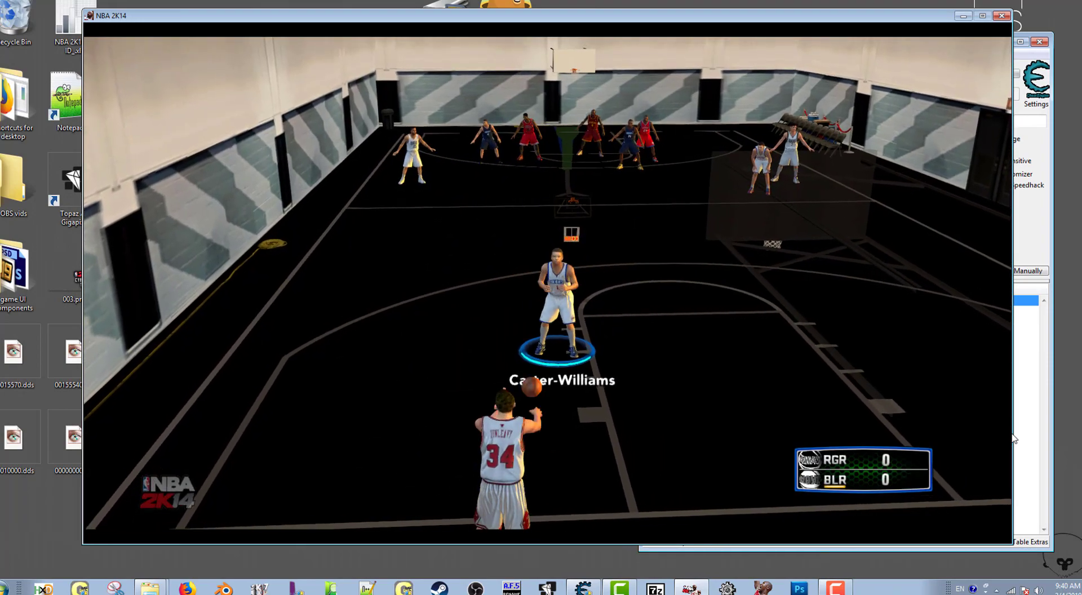
# Turn Floor Reflection On in the pause menu's Video Settings and resume after the performance warning
pyautogui.press('Escape')
pyautogui.press('Up')
pyautogui.press('Up')
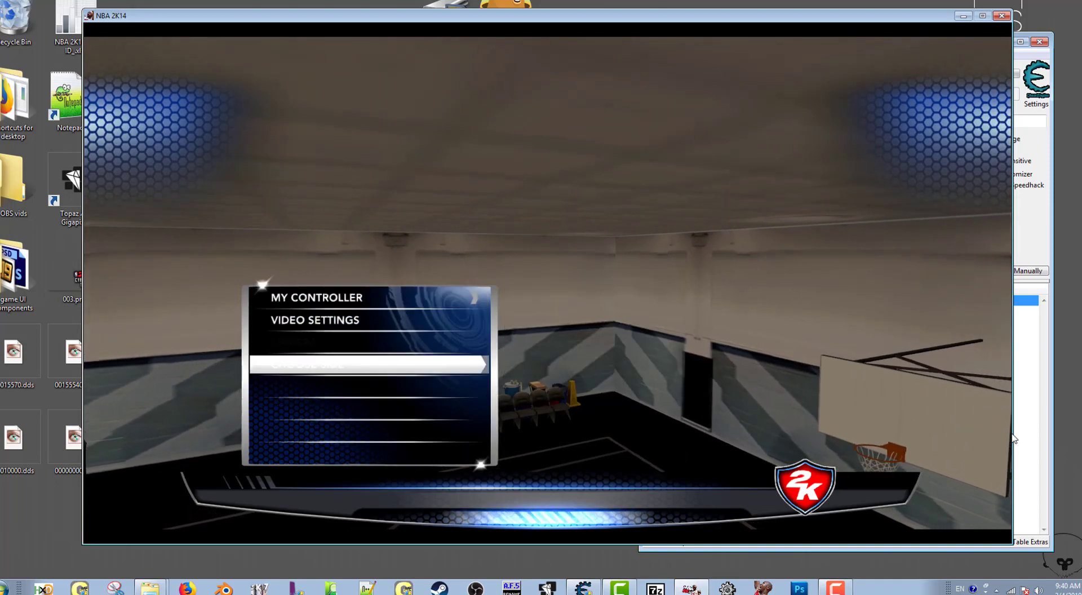
pyautogui.press('Return')
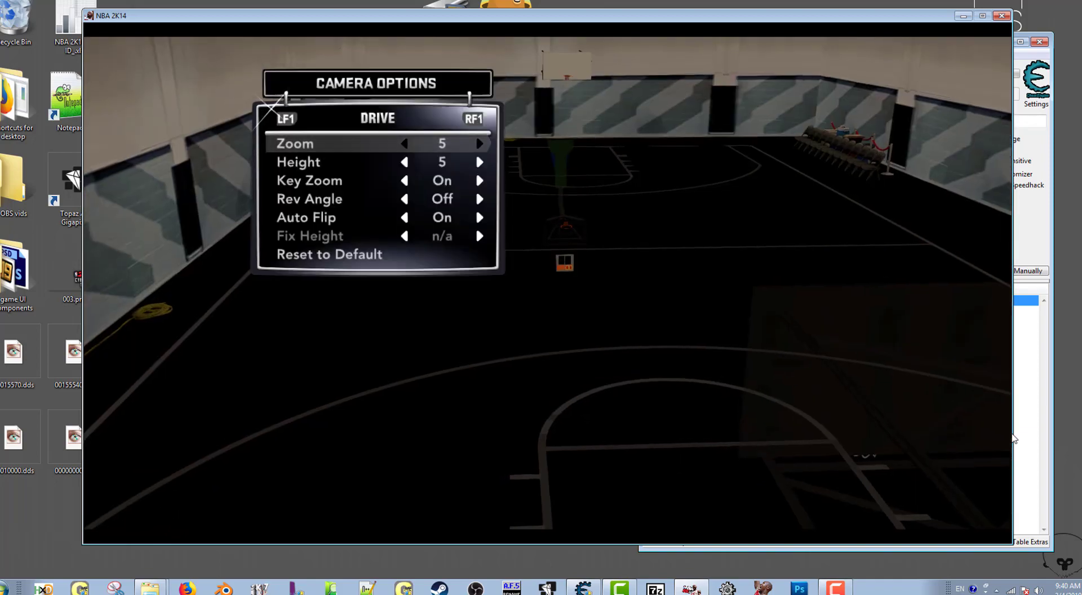
pyautogui.press('Escape')
pyautogui.press('Up')
pyautogui.press('Return')
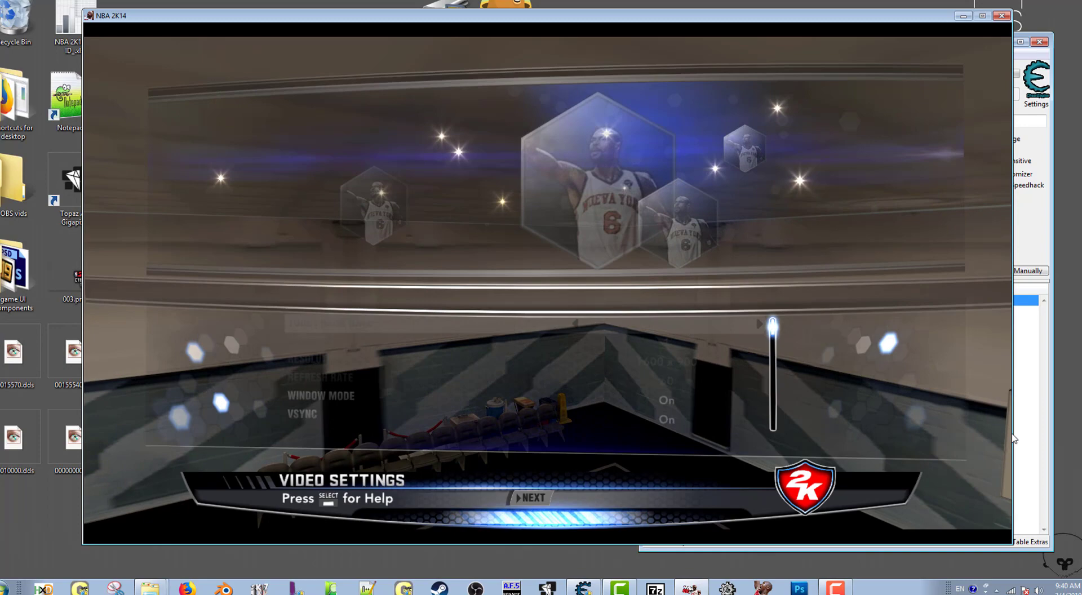
pyautogui.press('Down')
pyautogui.press('Down')
pyautogui.press('Down')
pyautogui.press('Down')
pyautogui.press('Down')
pyautogui.press('Down')
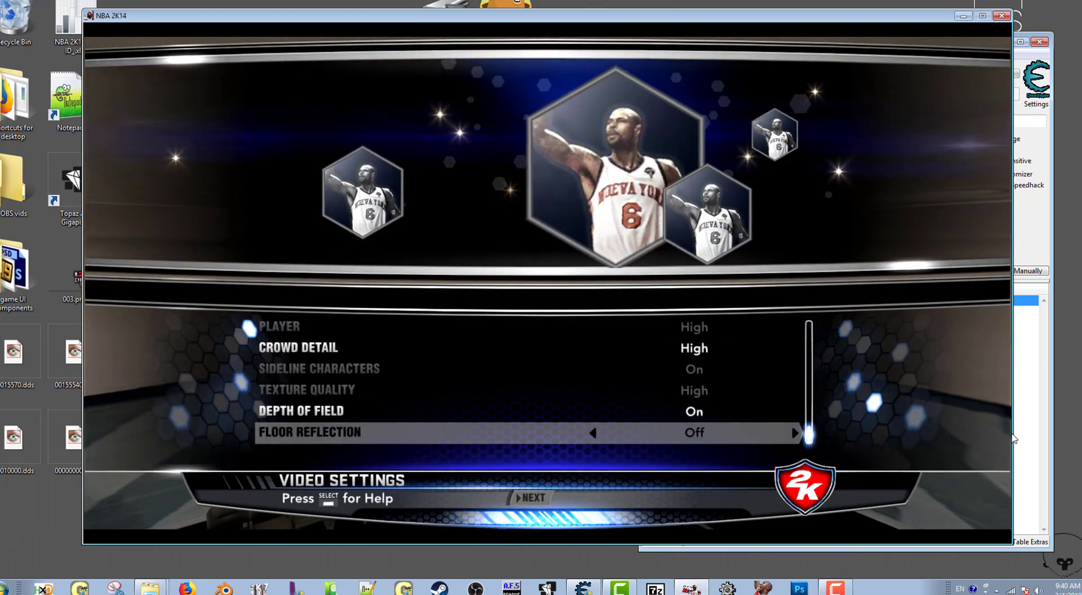
pyautogui.press('Escape')
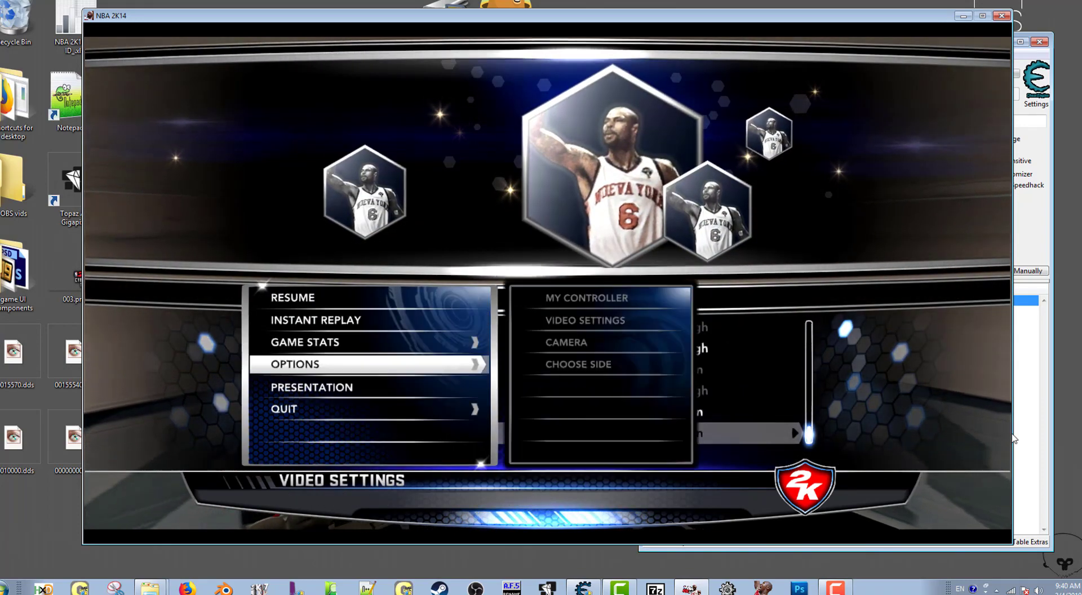
pyautogui.press('Escape')
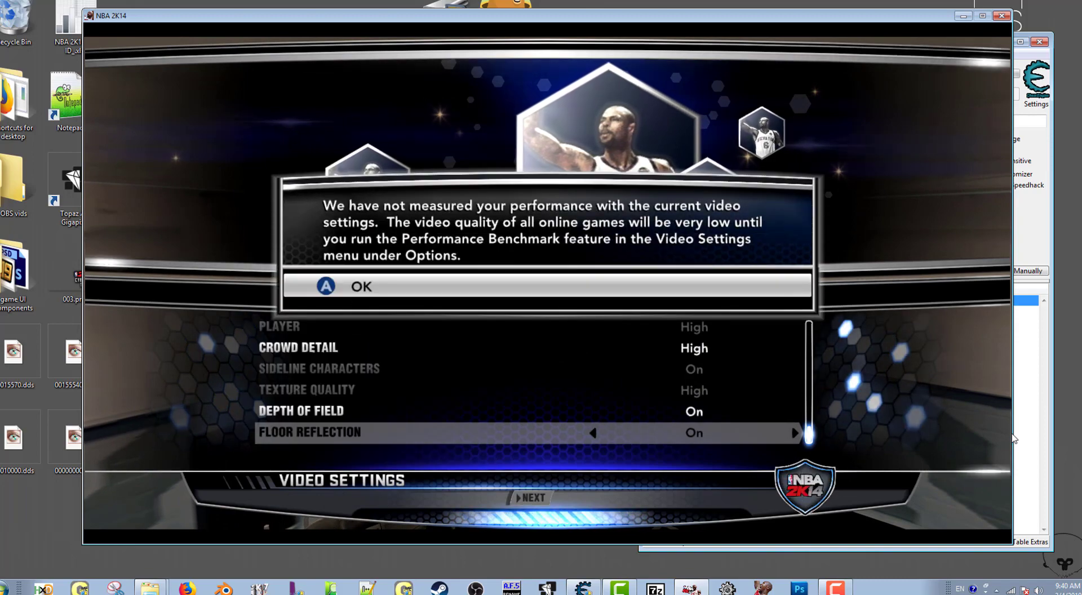
pyautogui.press('Return')
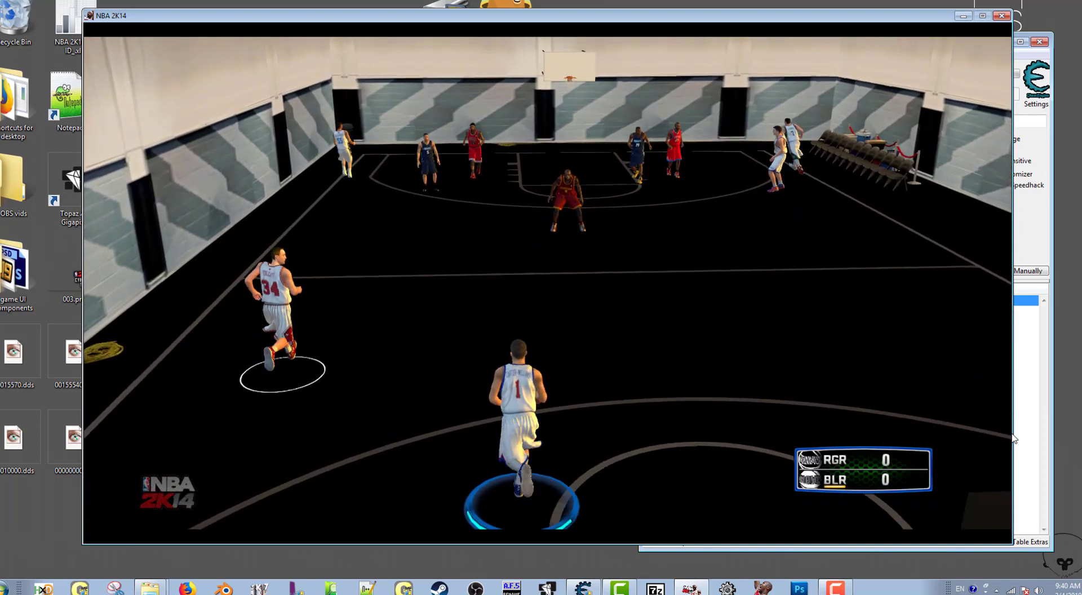